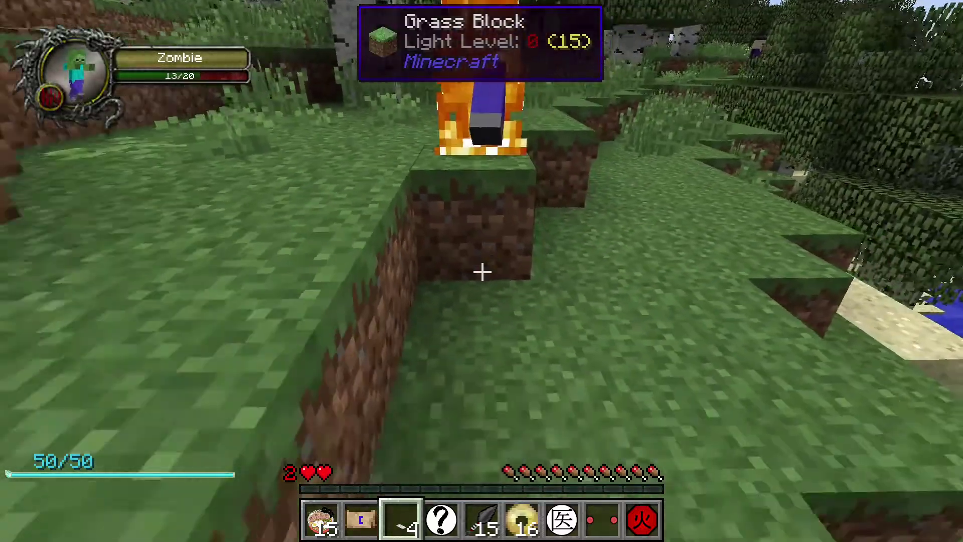
# - Attack the zombie in Minecraft with the held item until it dies
pyautogui.rightClick(482, 270)
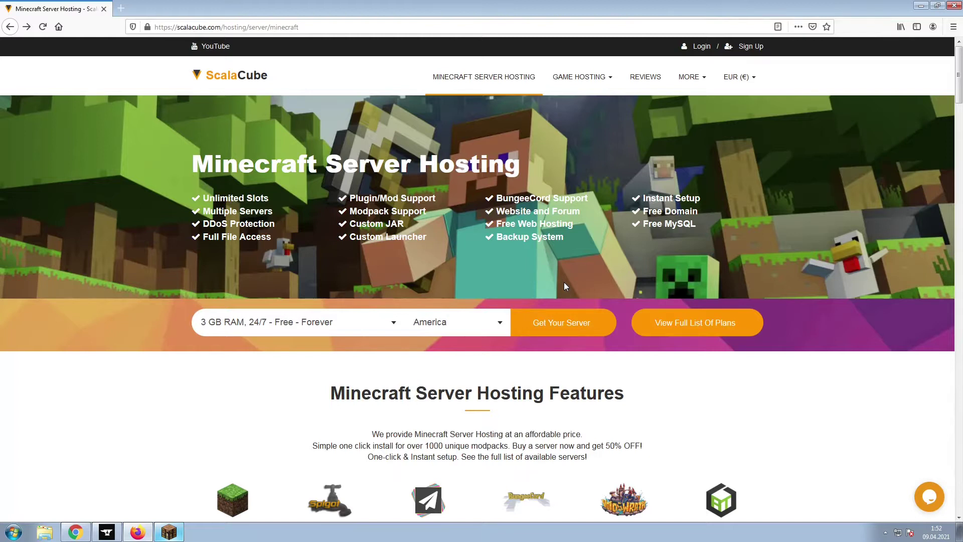
# - Start a Java Edition server order in America using the Naruto Modpack Reforged modpack
pyautogui.click(564, 323)
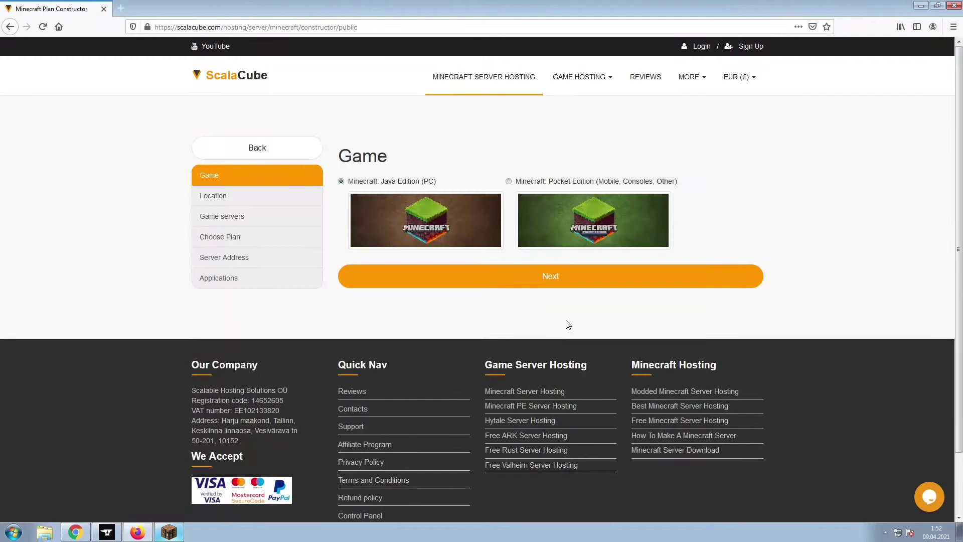
pyautogui.click(565, 284)
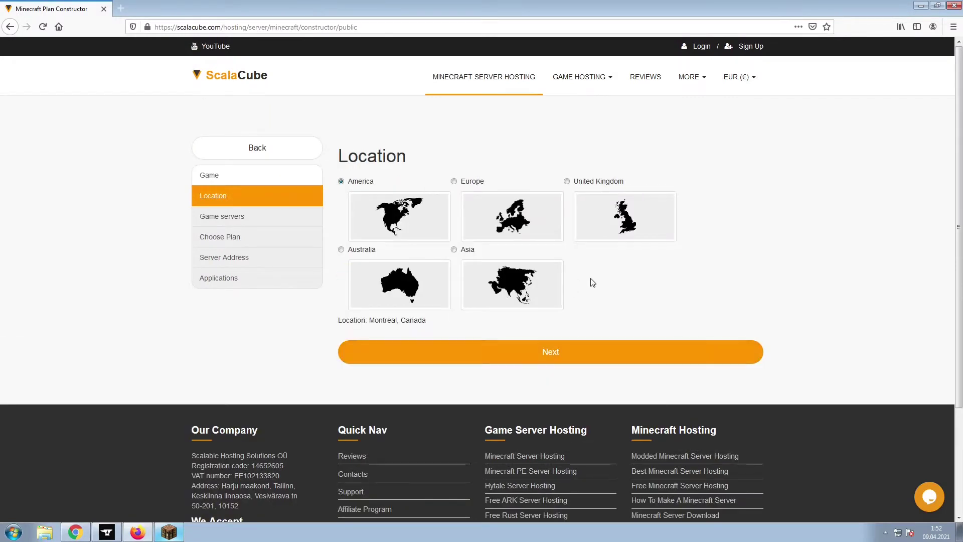
pyautogui.click(592, 347)
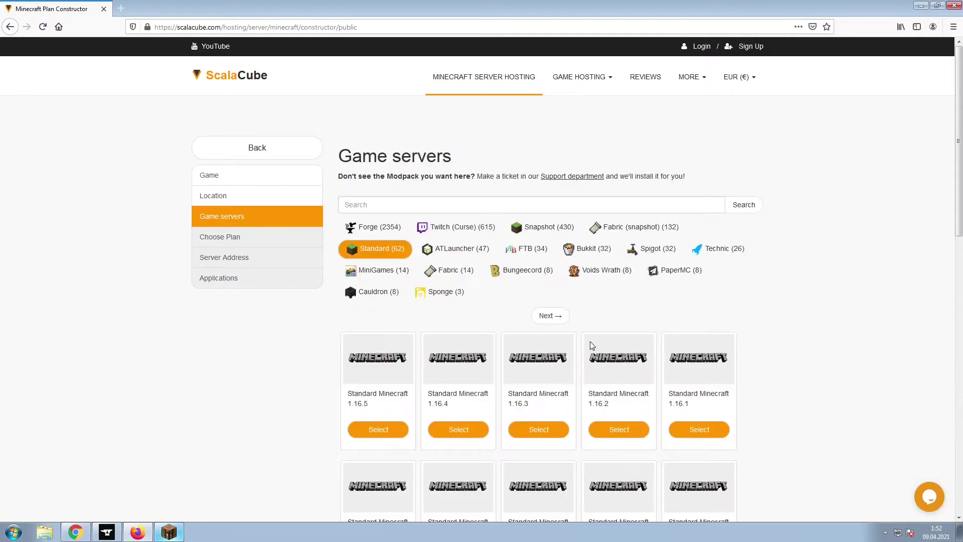
pyautogui.click(580, 203)
pyautogui.write('Naruto Modpack Reforged')
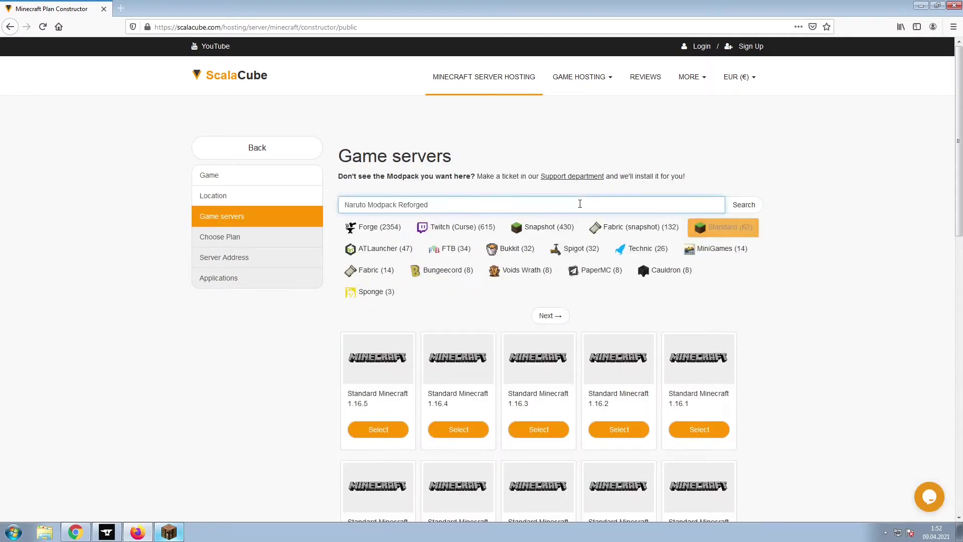
pyautogui.click(381, 411)
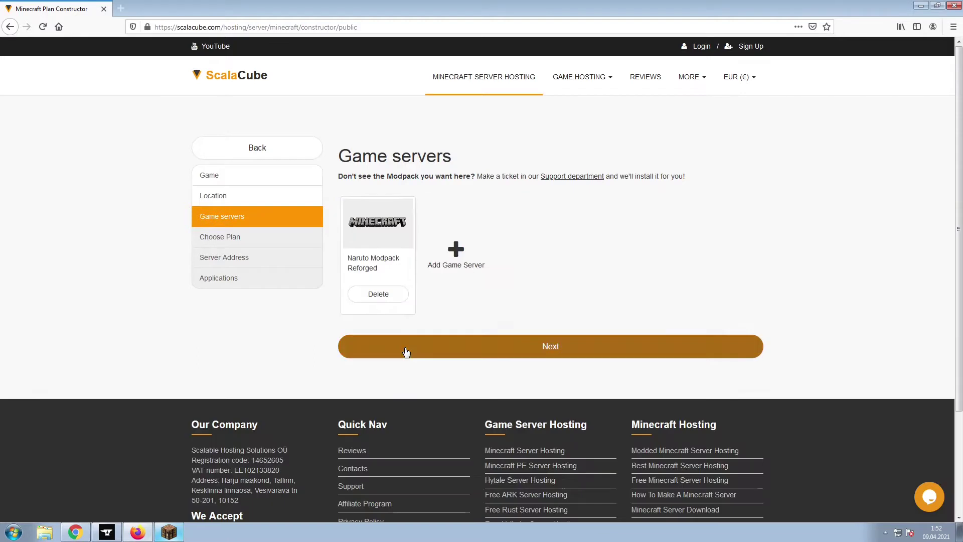
pyautogui.click(406, 346)
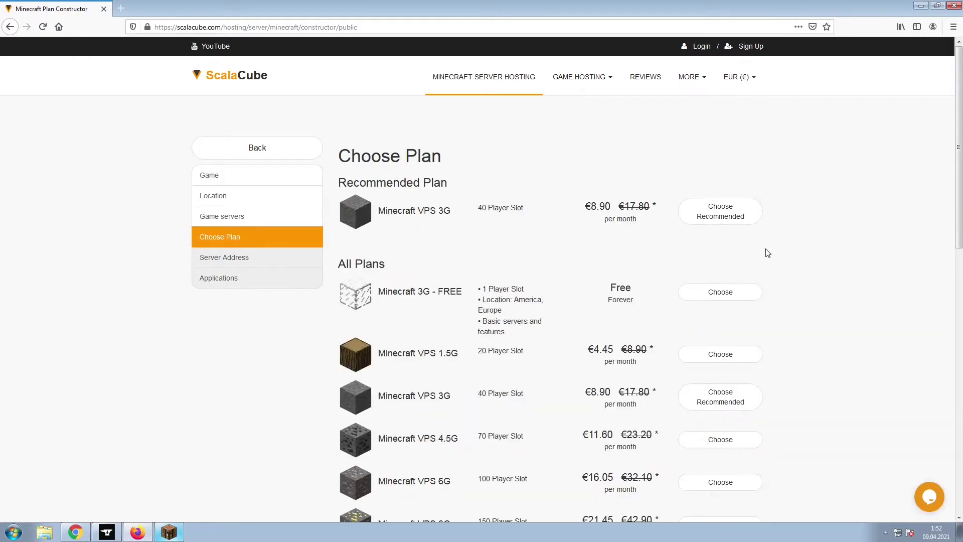
# - Pick the recommended Minecraft VPS 3G plan with the free IP-with-port address and no extra applications
pyautogui.click(735, 214)
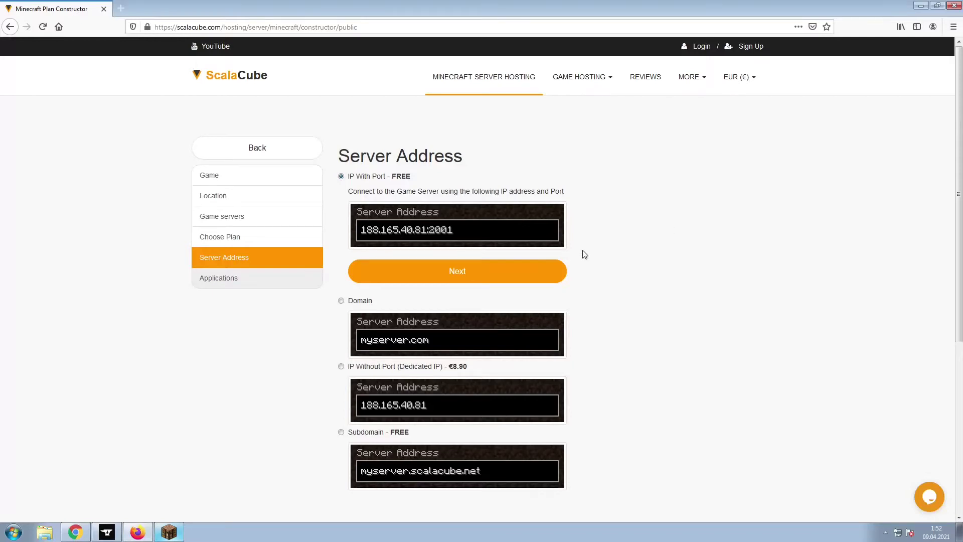
pyautogui.click(547, 271)
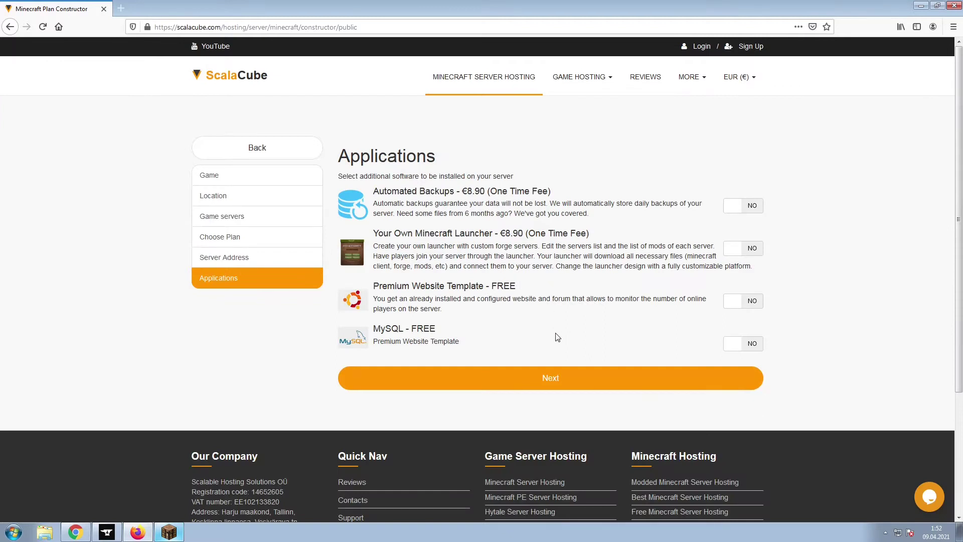
pyautogui.click(557, 381)
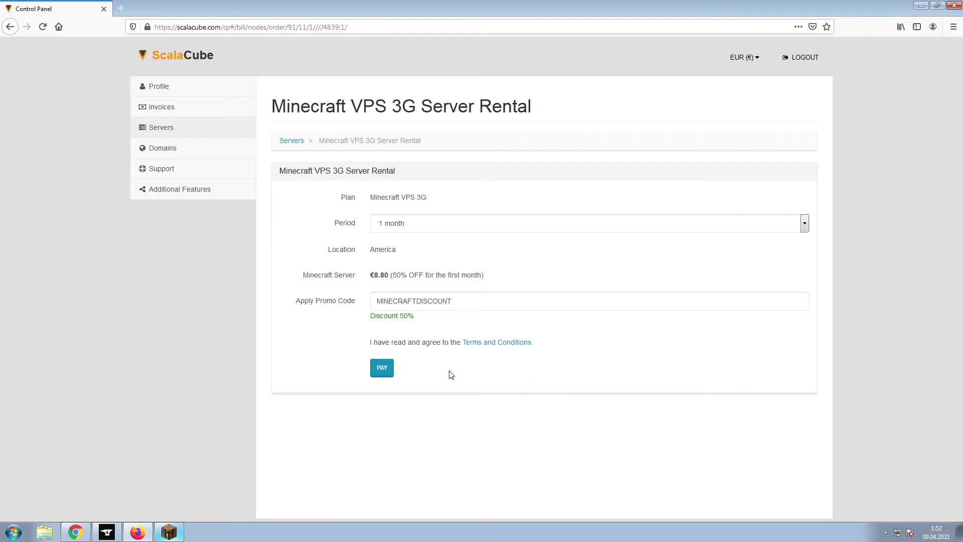
# - Pay for the discounted one-month VPS 3G order and view the Servers list
pyautogui.click(381, 367)
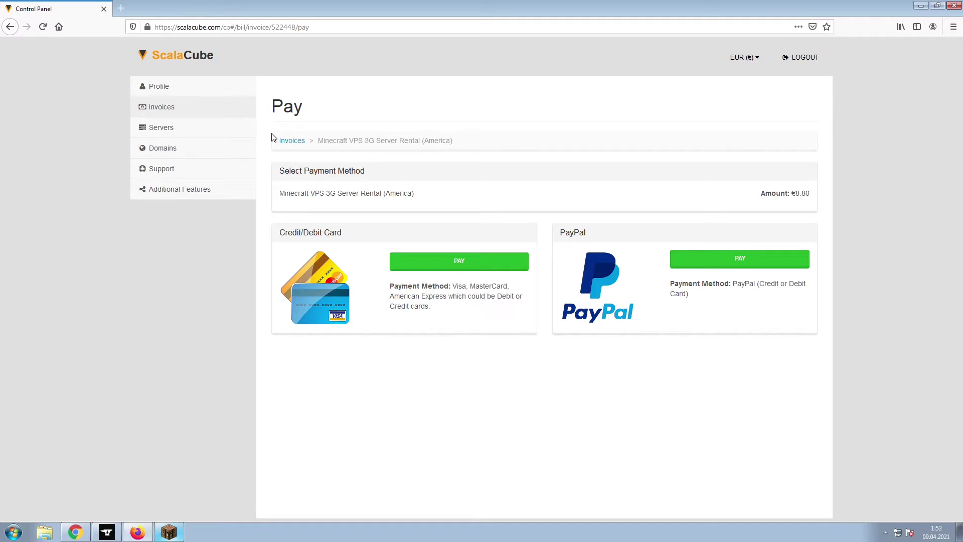
pyautogui.click(248, 135)
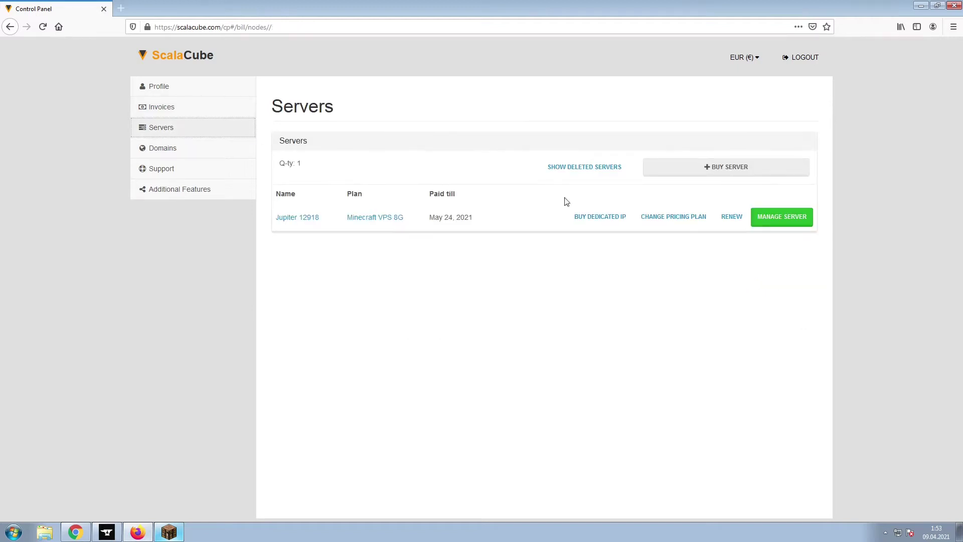
# - Open the Naruto Modpack Reforged server's details and copy its IP 217.182.46.193:2023
pyautogui.click(758, 219)
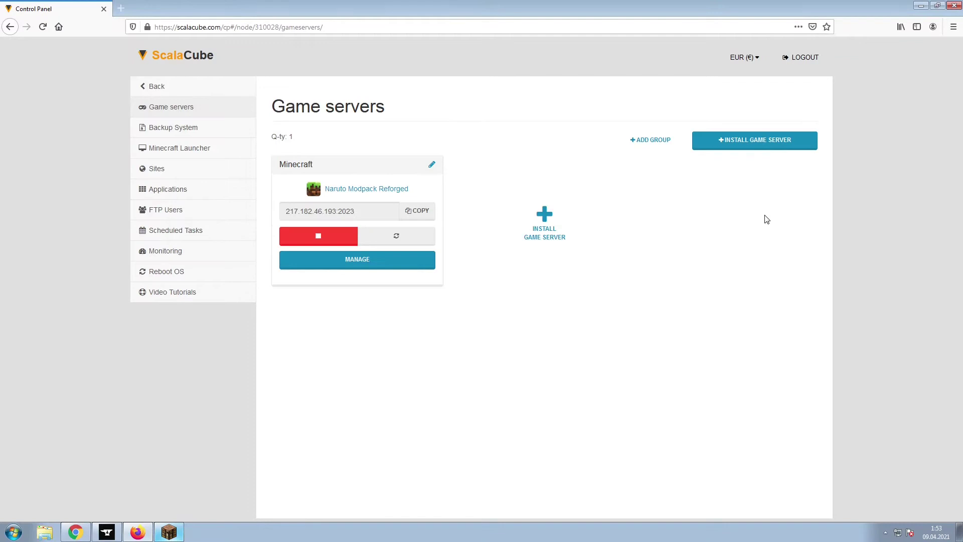
pyautogui.click(391, 265)
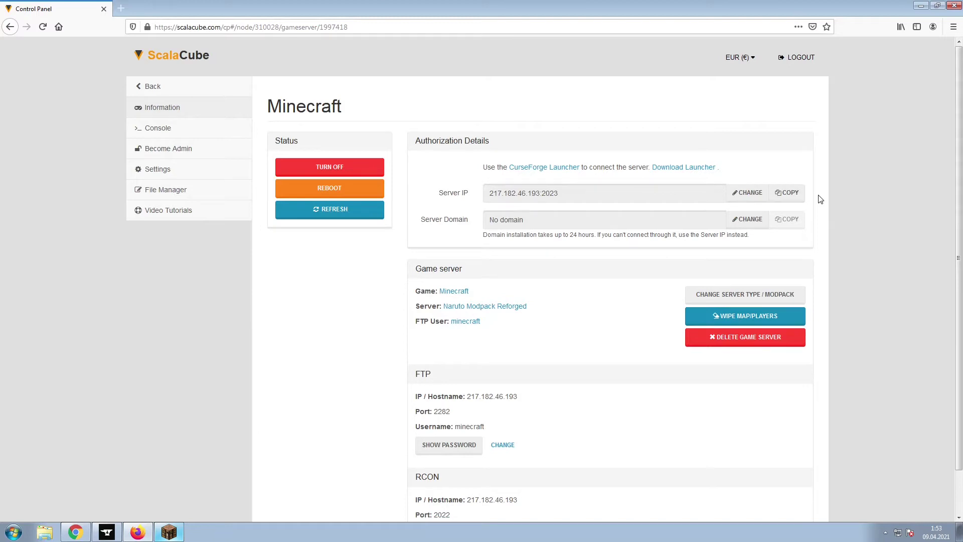
pyautogui.click(790, 195)
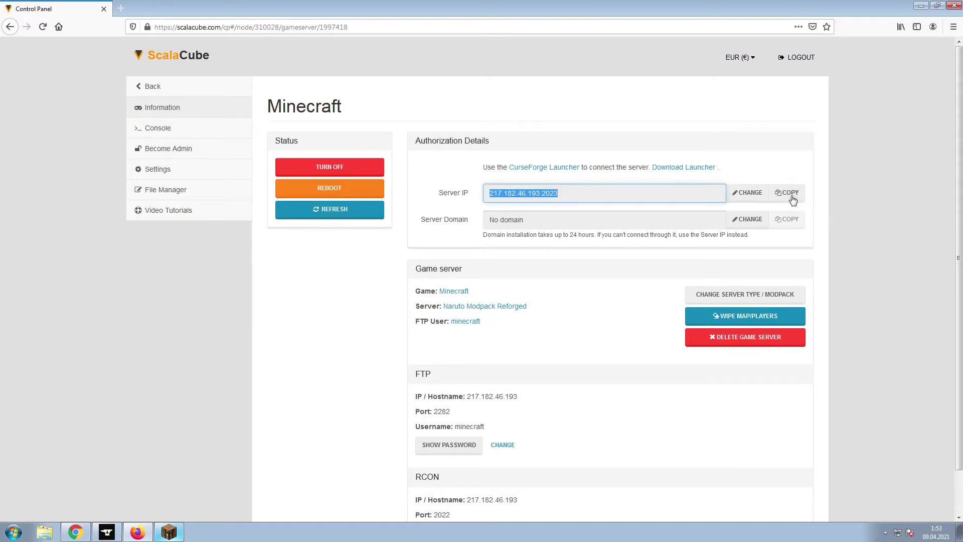